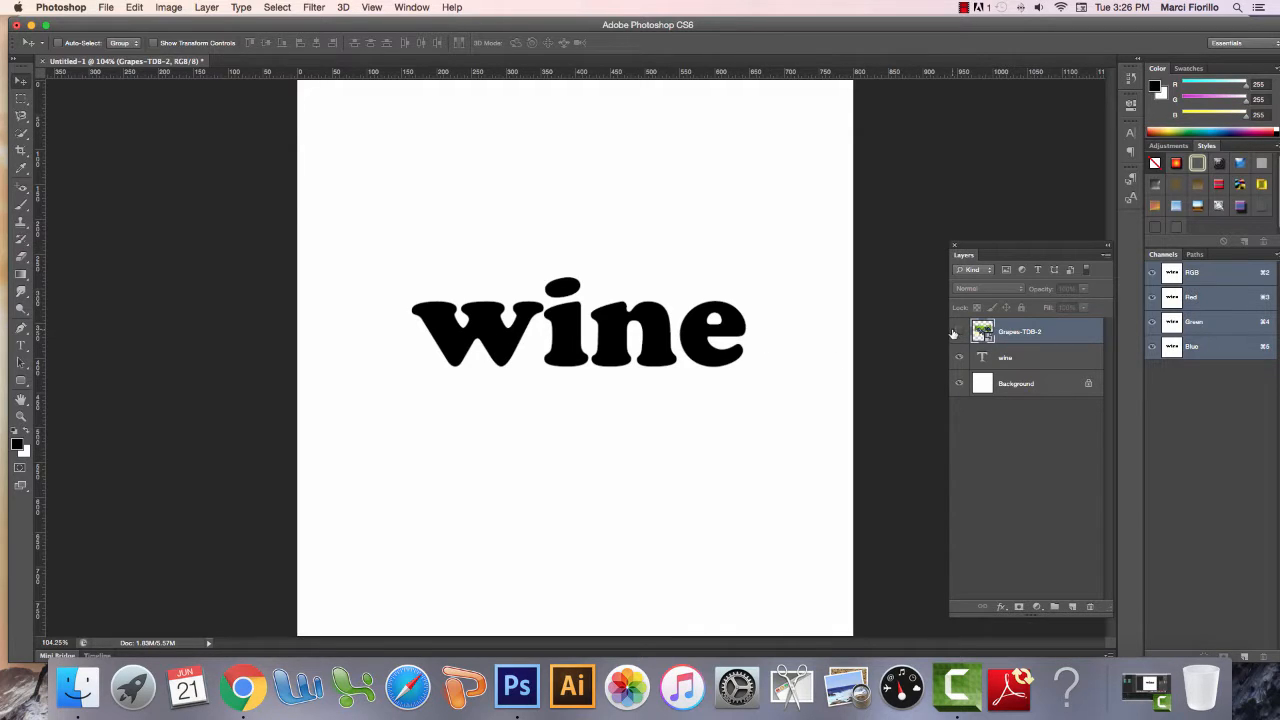
Show the grapes photo layer, clip it to the "wine" text with a clipping mask, and shift the photo slightly up within the letters
click(960, 333)
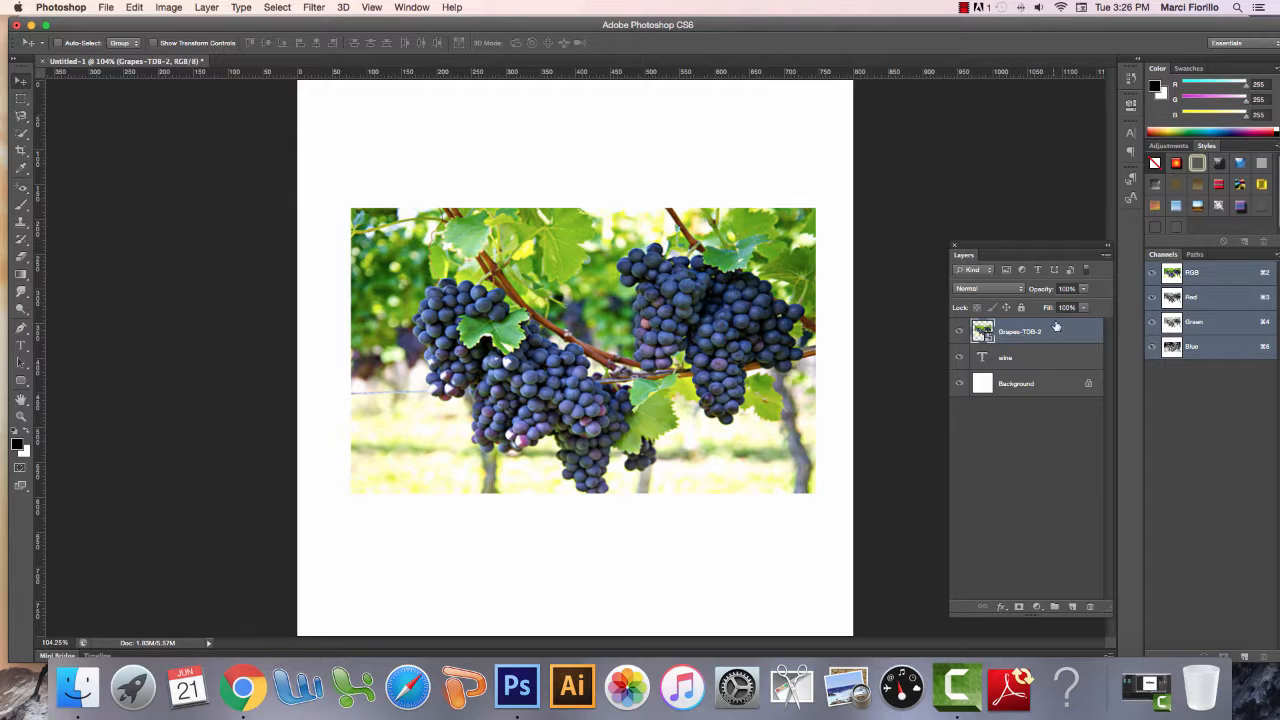
click(1105, 260)
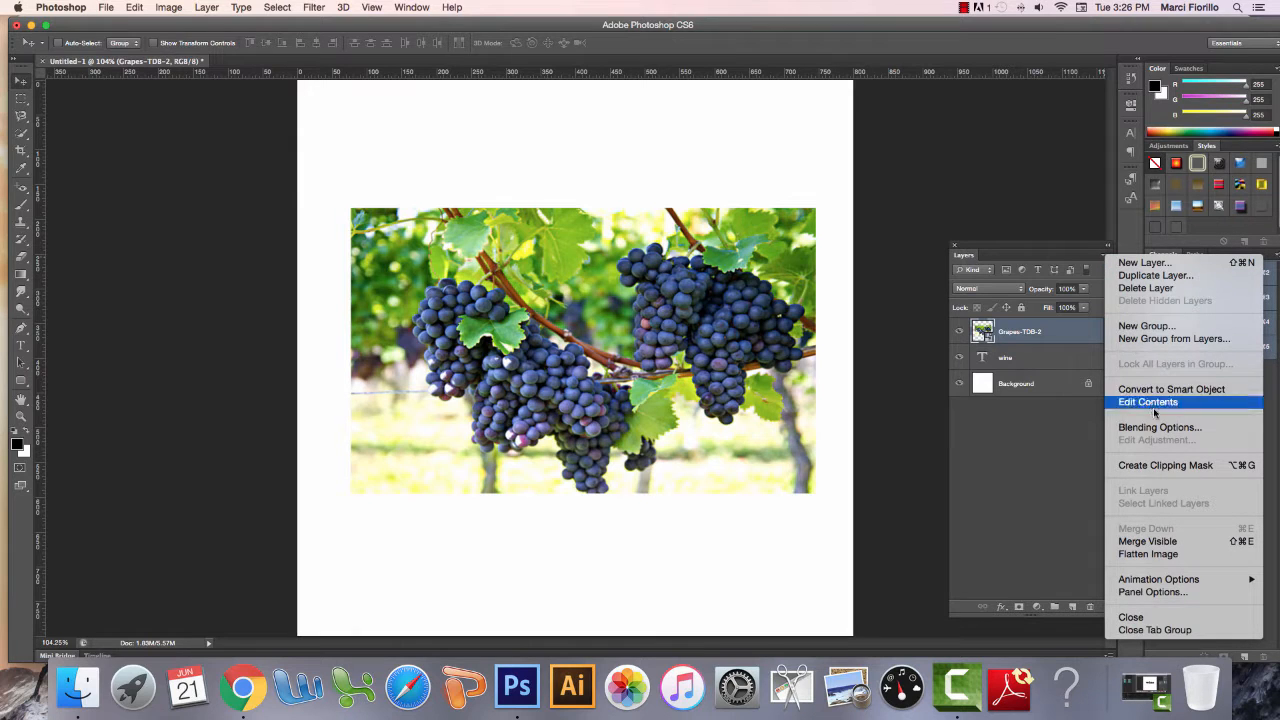
click(1170, 468)
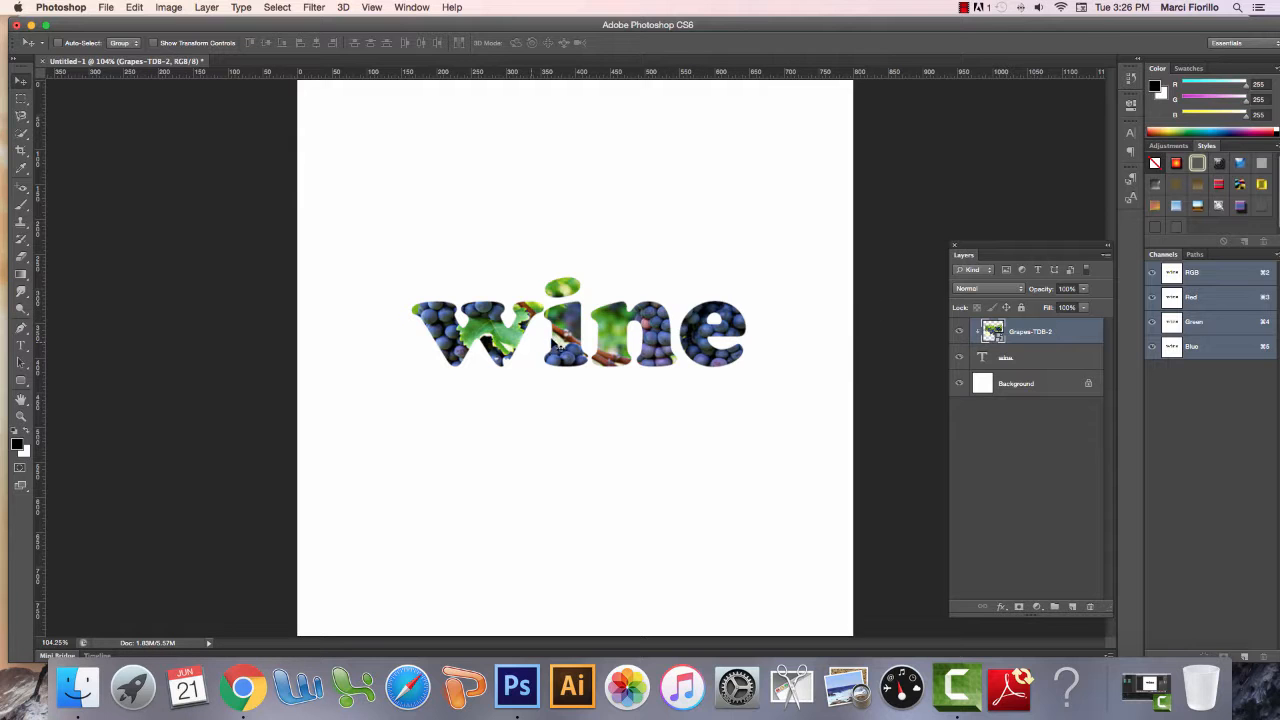
mouse_move(515, 334)
mouse_down()
mouse_move(464, 327)
mouse_move(520, 309)
mouse_up()
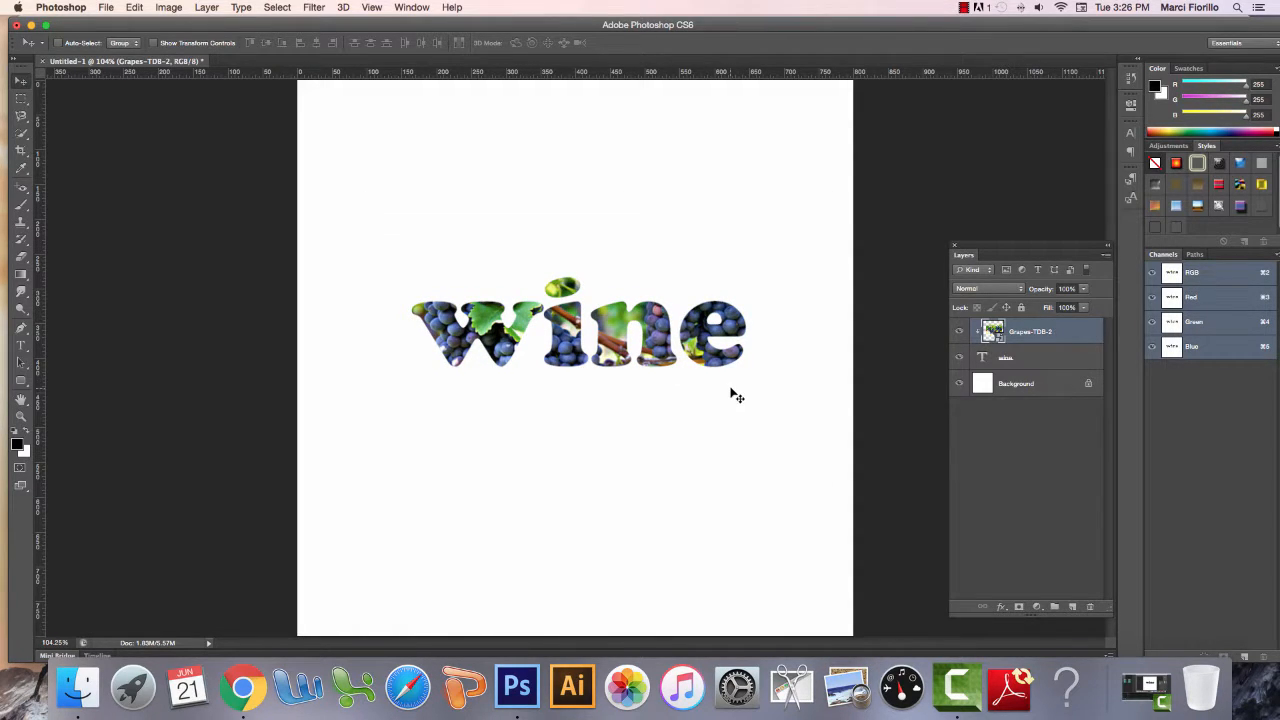
Release the clipping mask on the grapes photo layer and clip it to the "wine" text again
click(1106, 259)
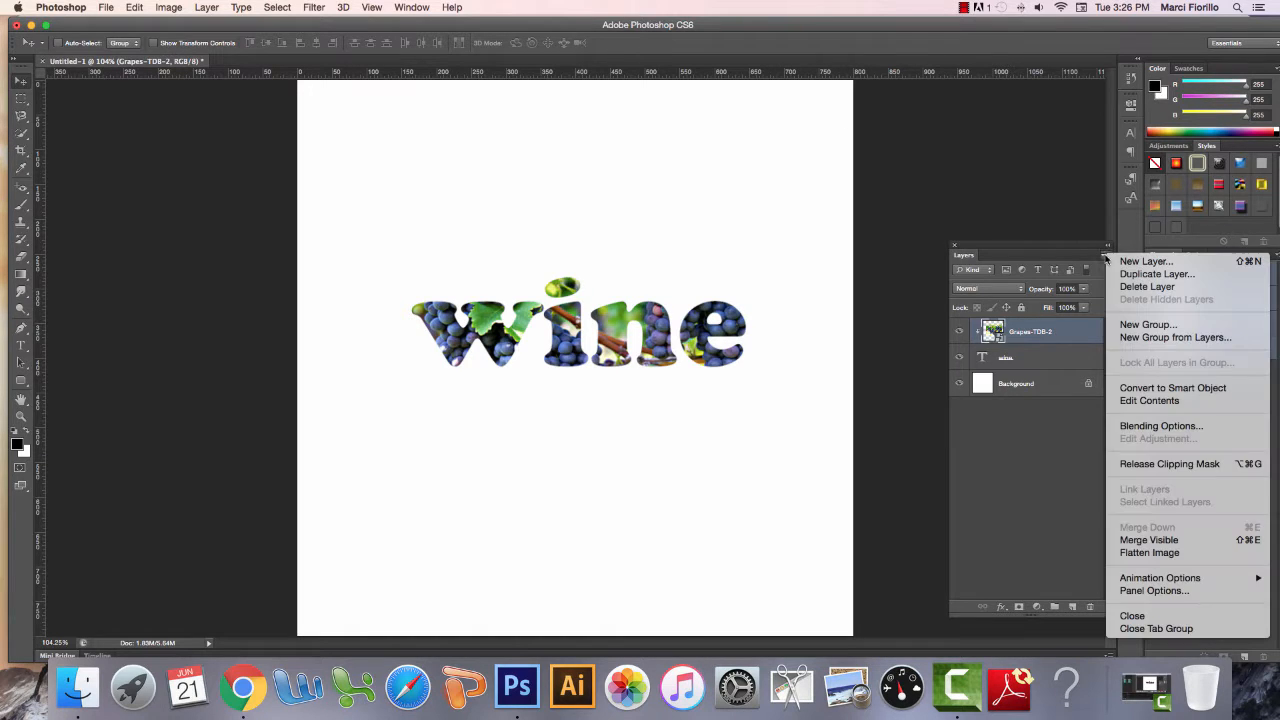
click(1171, 465)
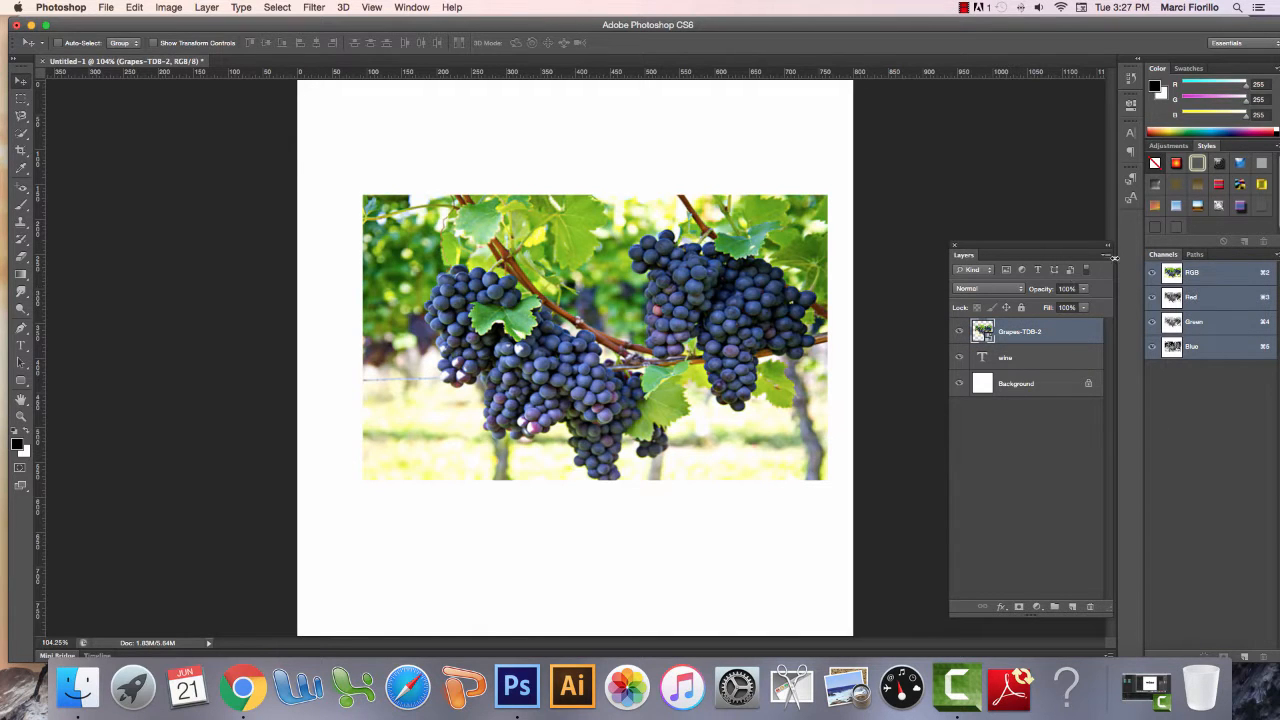
click(1107, 259)
click(1162, 465)
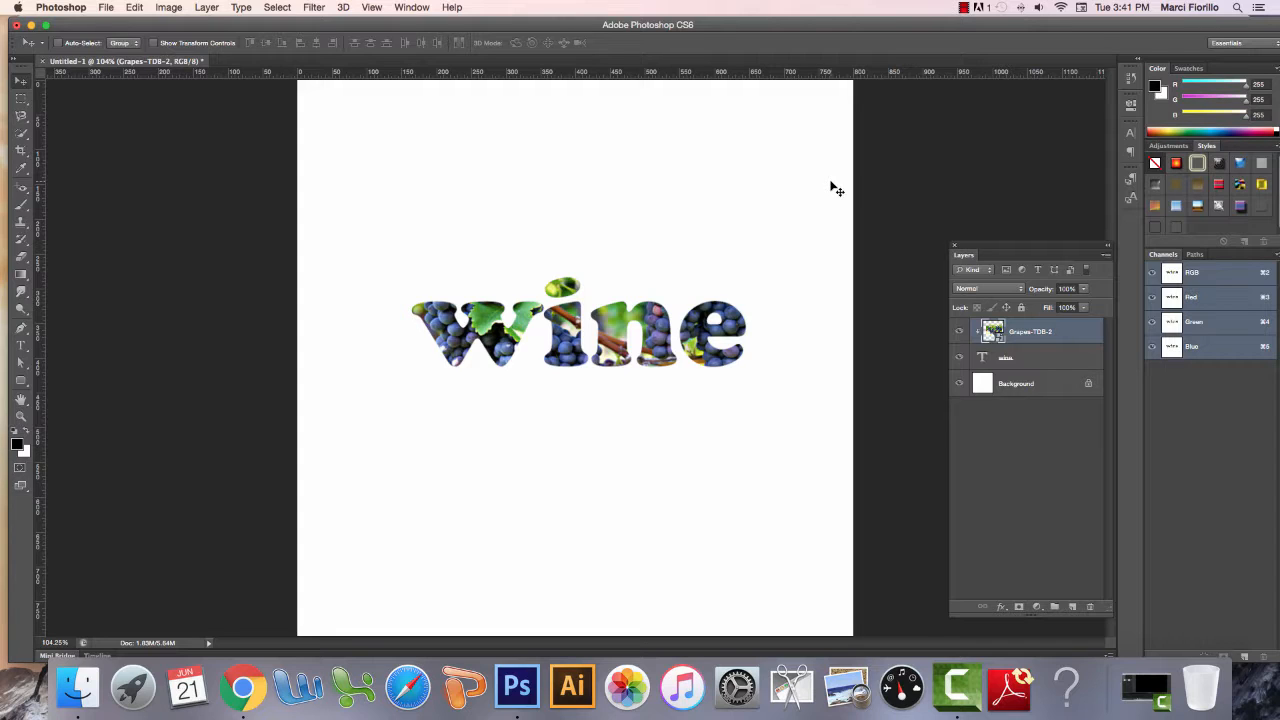
Draw an open wavy path with the Pen tool above the word "wine", arching up first and dipping after
click(20, 331)
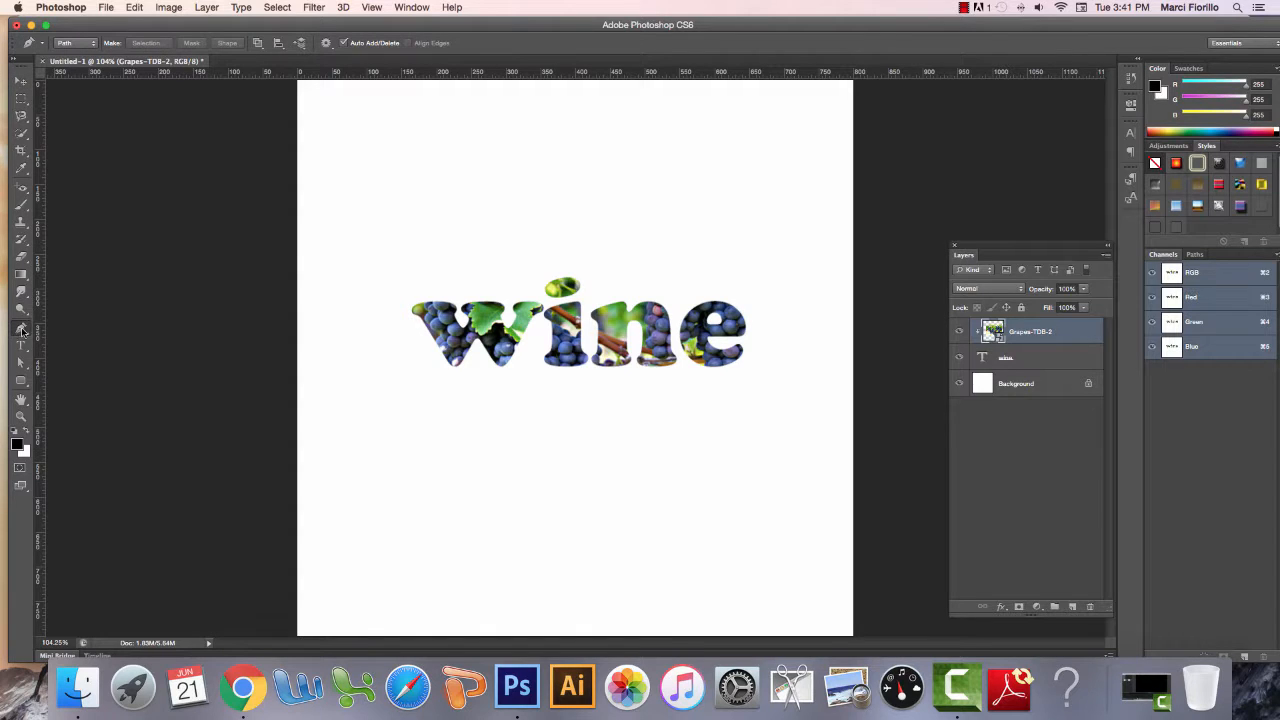
click(324, 252)
click(351, 238)
drag(408, 219, 431, 217)
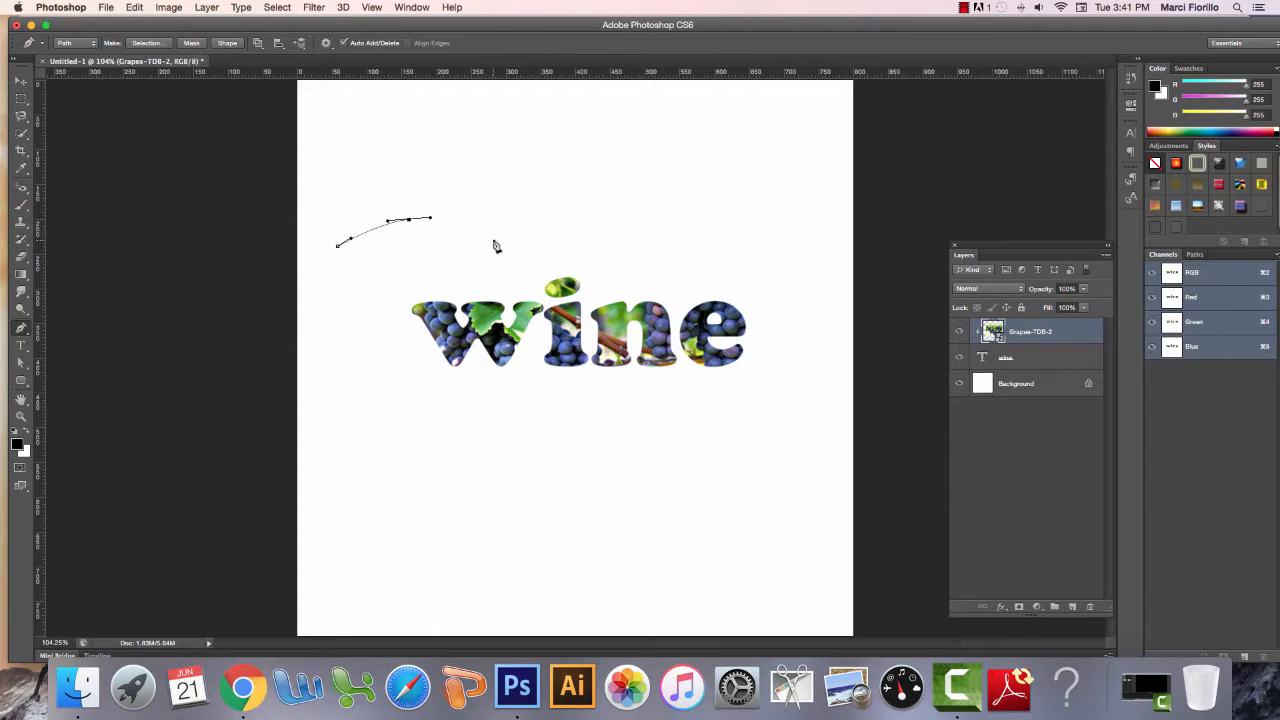
drag(500, 241, 591, 228)
Add the text "drink" along the wavy path and move it down close above the start of "wine"
click(21, 345)
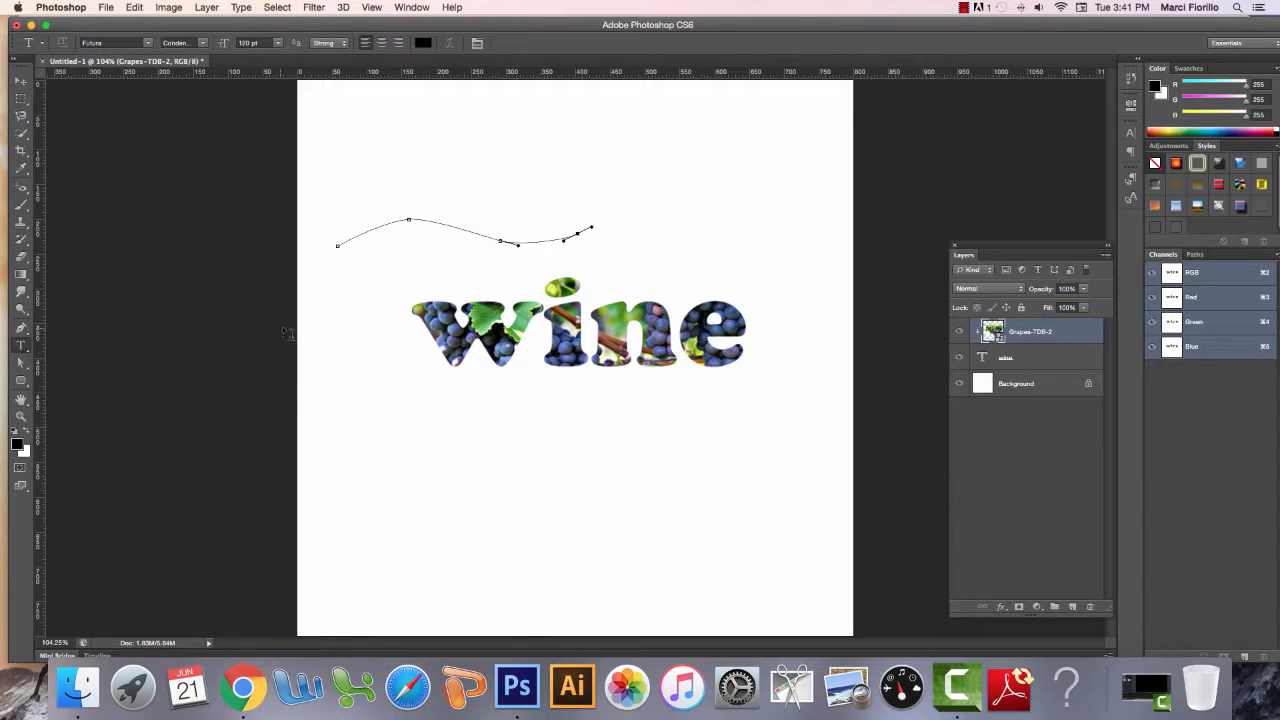
click(349, 236)
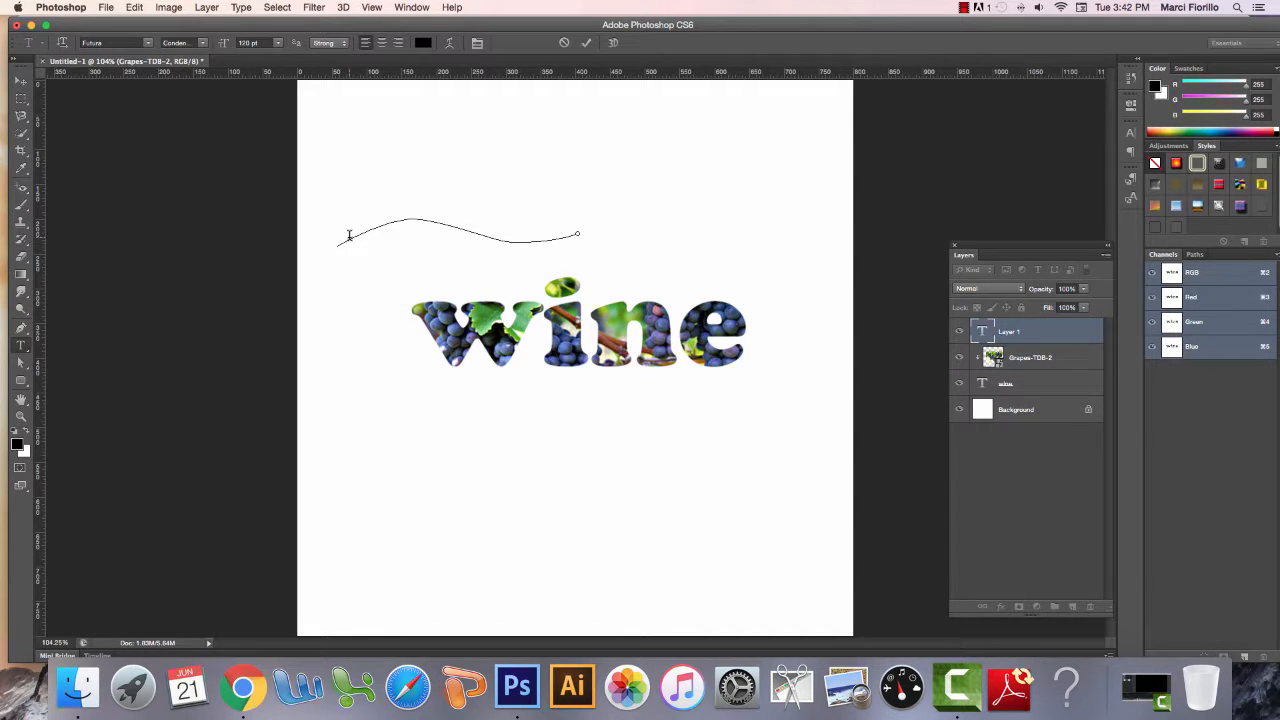
text(dr)
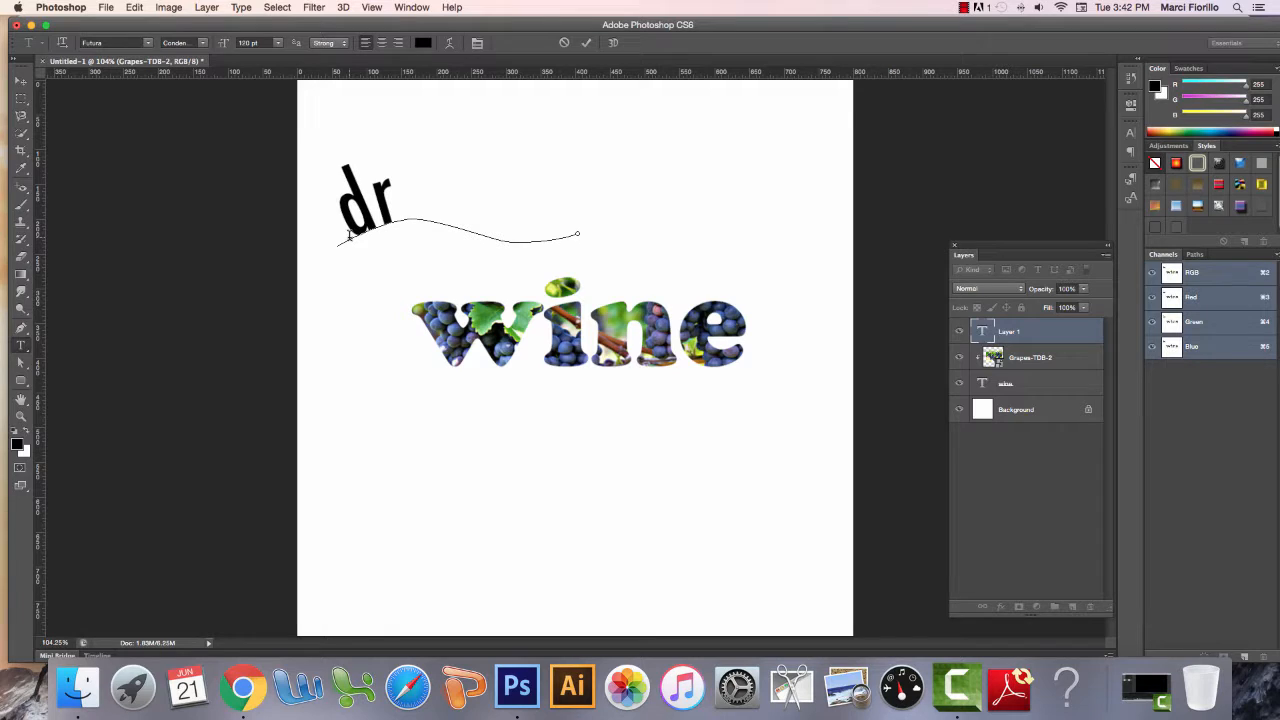
text(ink)
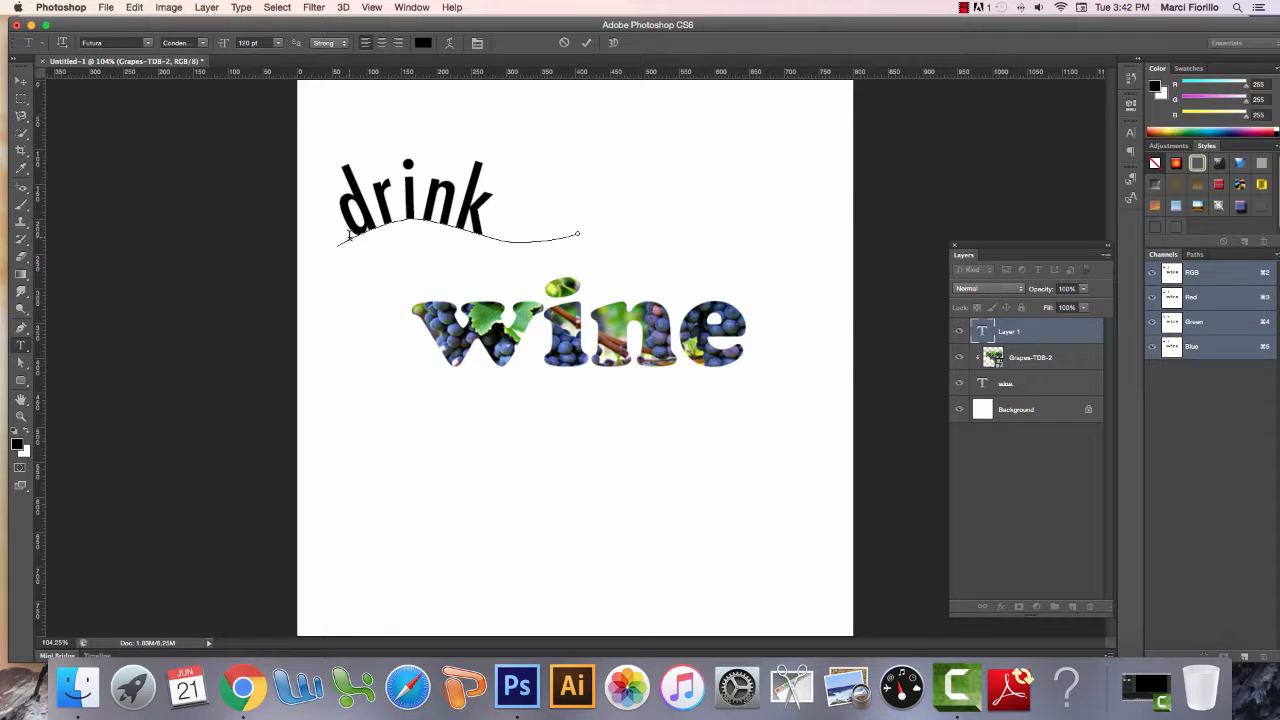
click(19, 82)
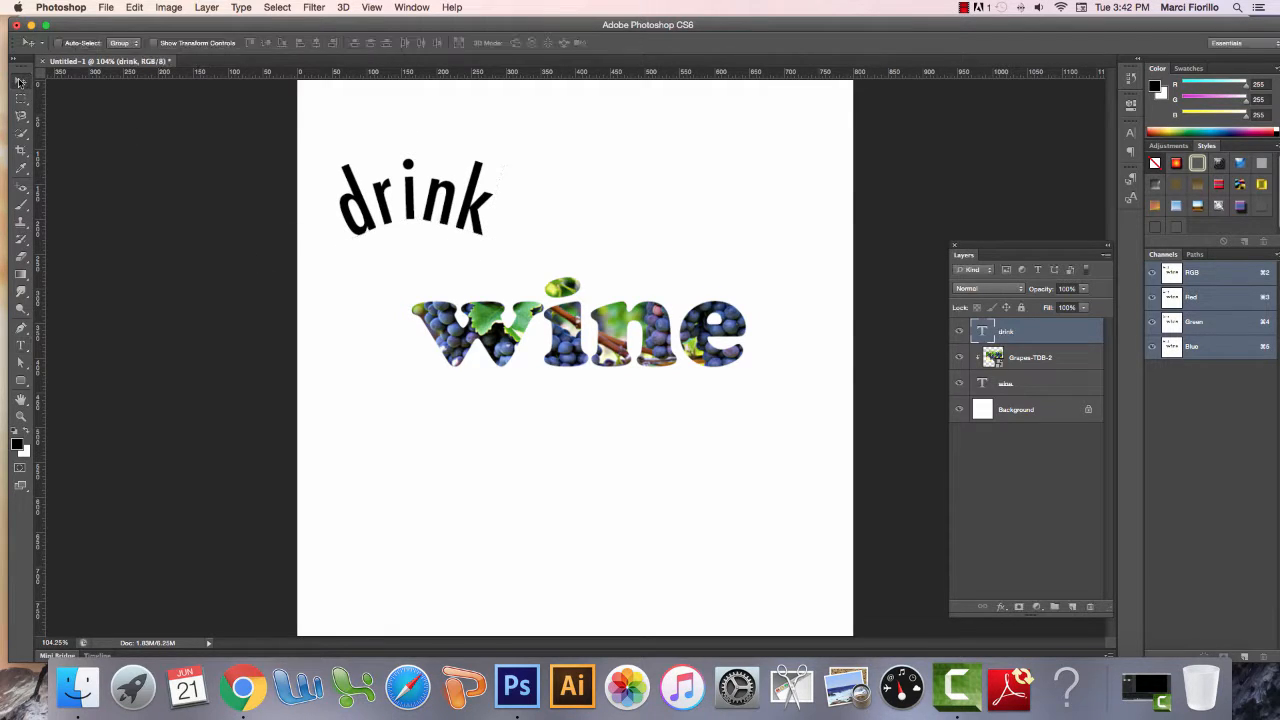
drag(375, 206, 396, 250)
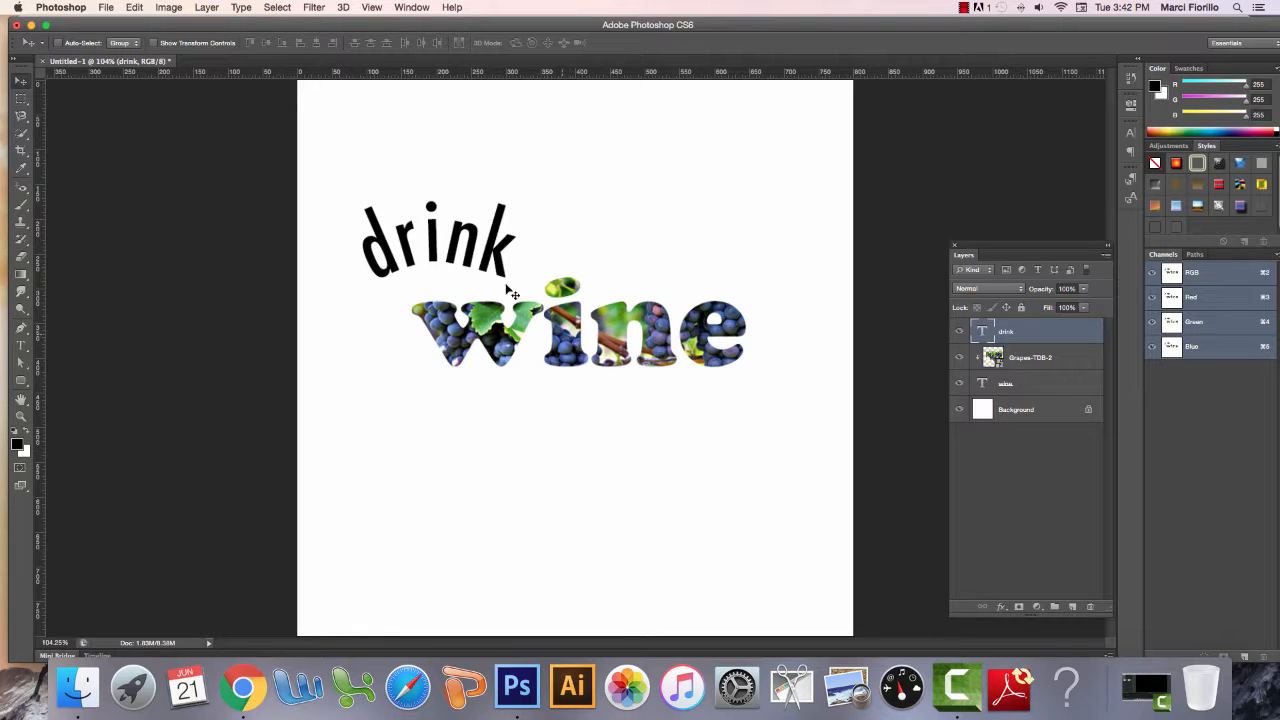
Give the "drink" text layer a drop shadow with 9 px distance, 6% spread and 4 px size
click(207, 8)
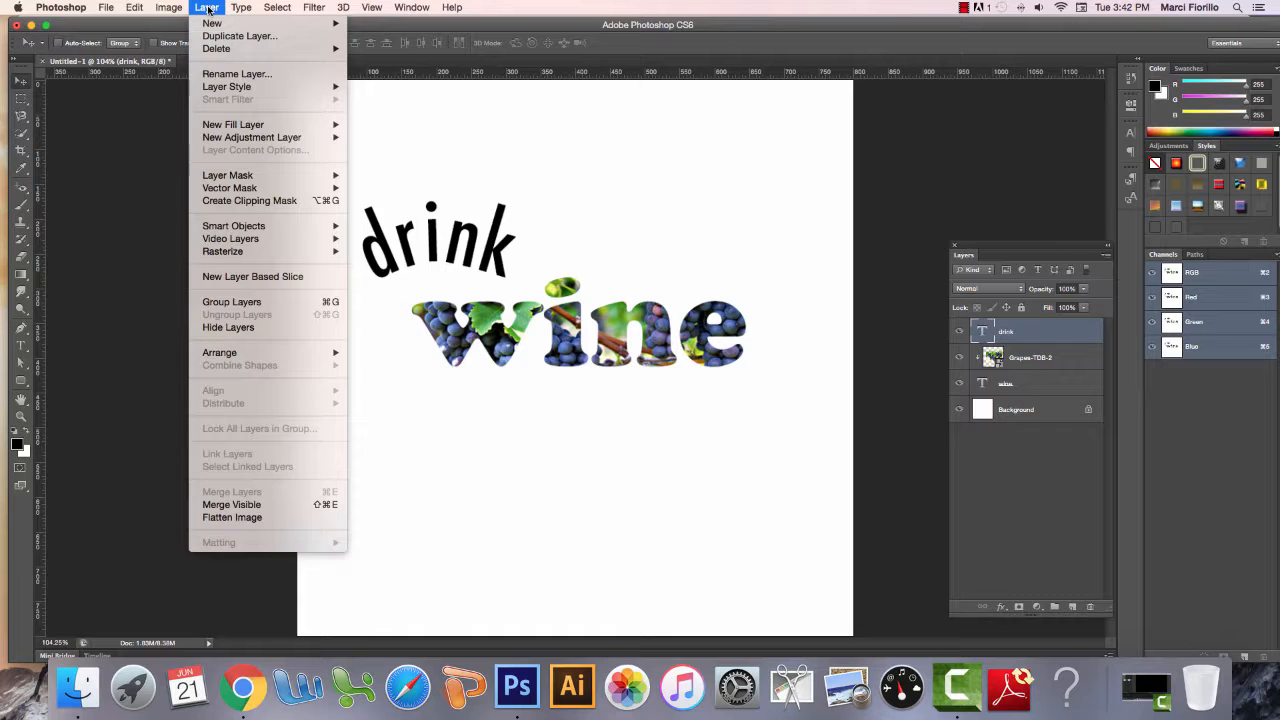
mouse_move(239, 94)
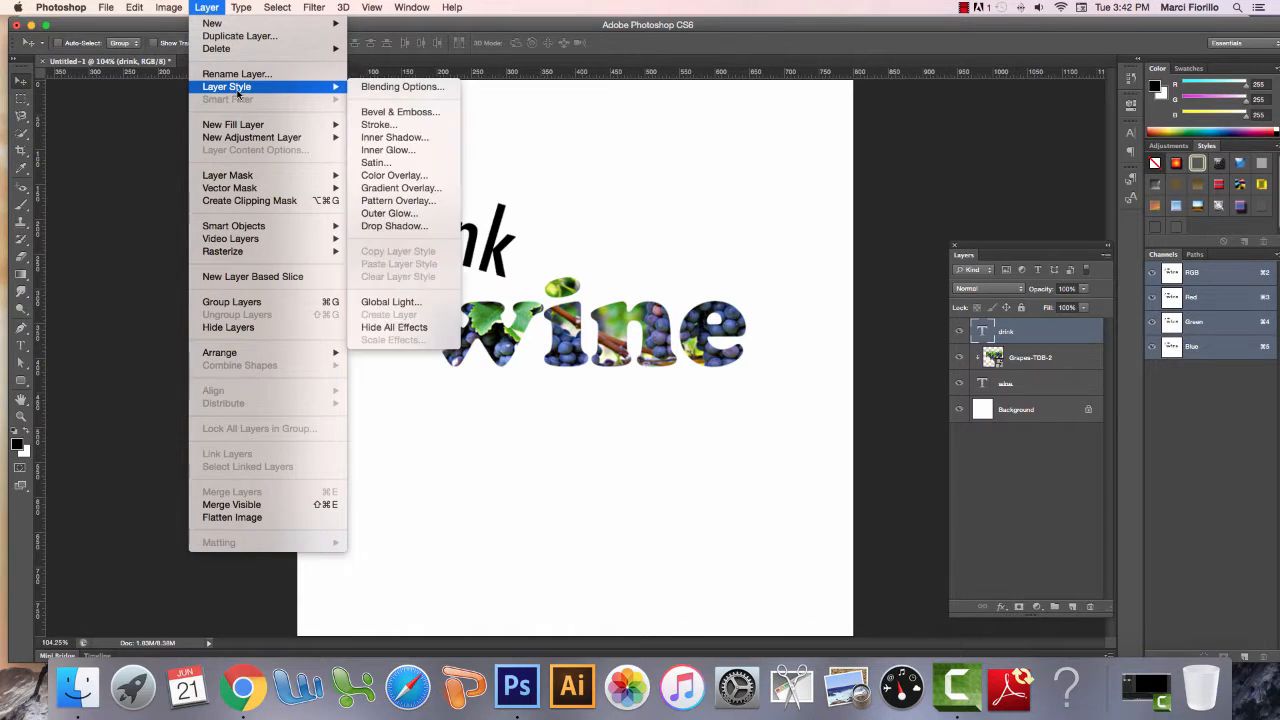
click(382, 87)
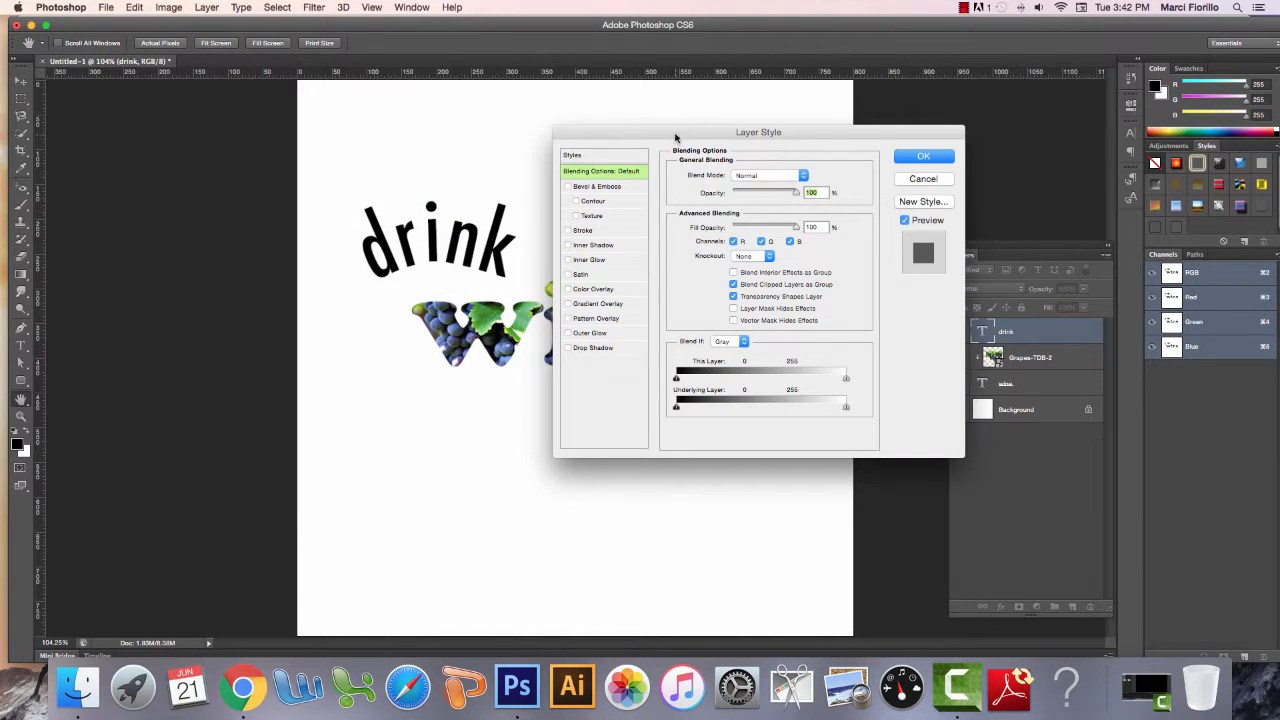
drag(674, 134, 775, 87)
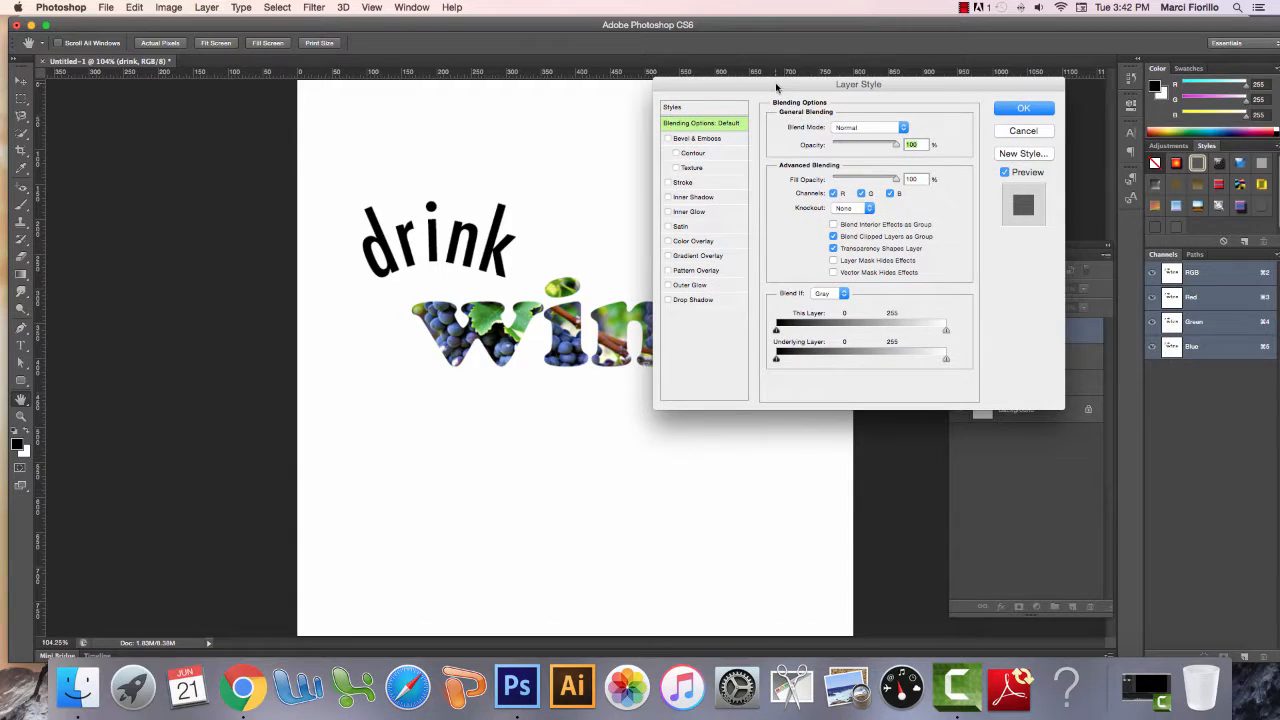
click(668, 300)
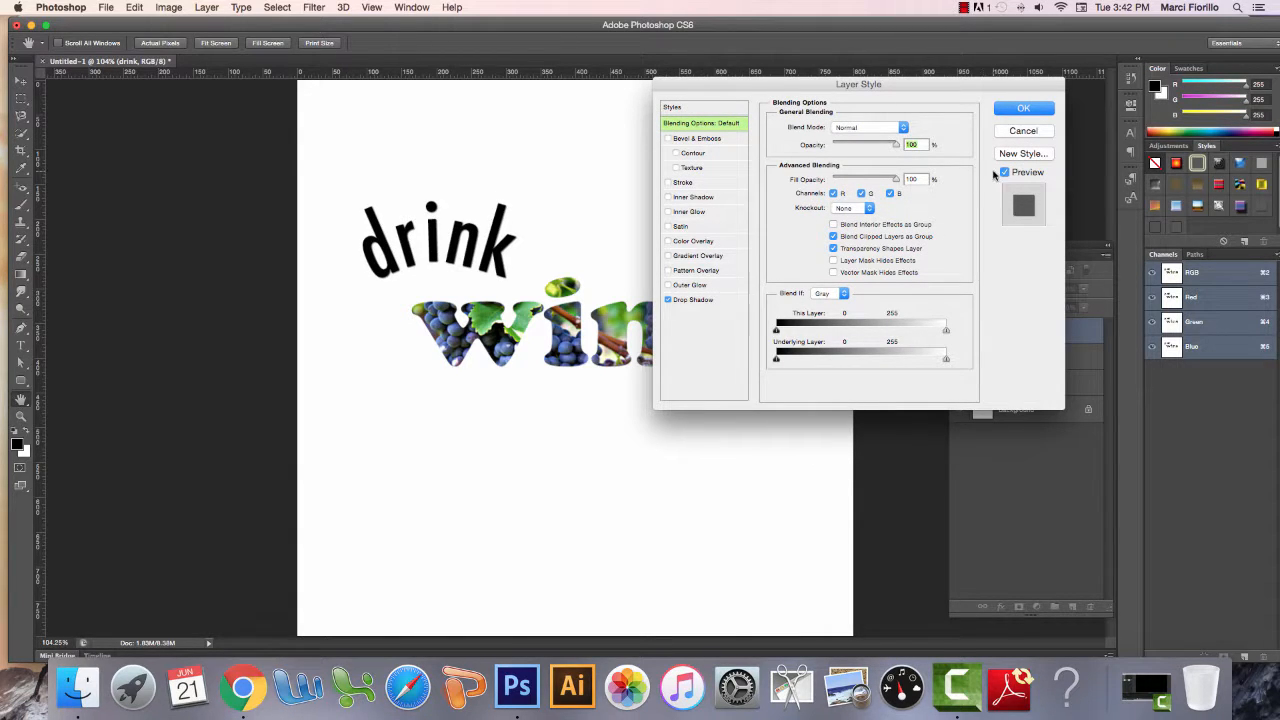
click(700, 300)
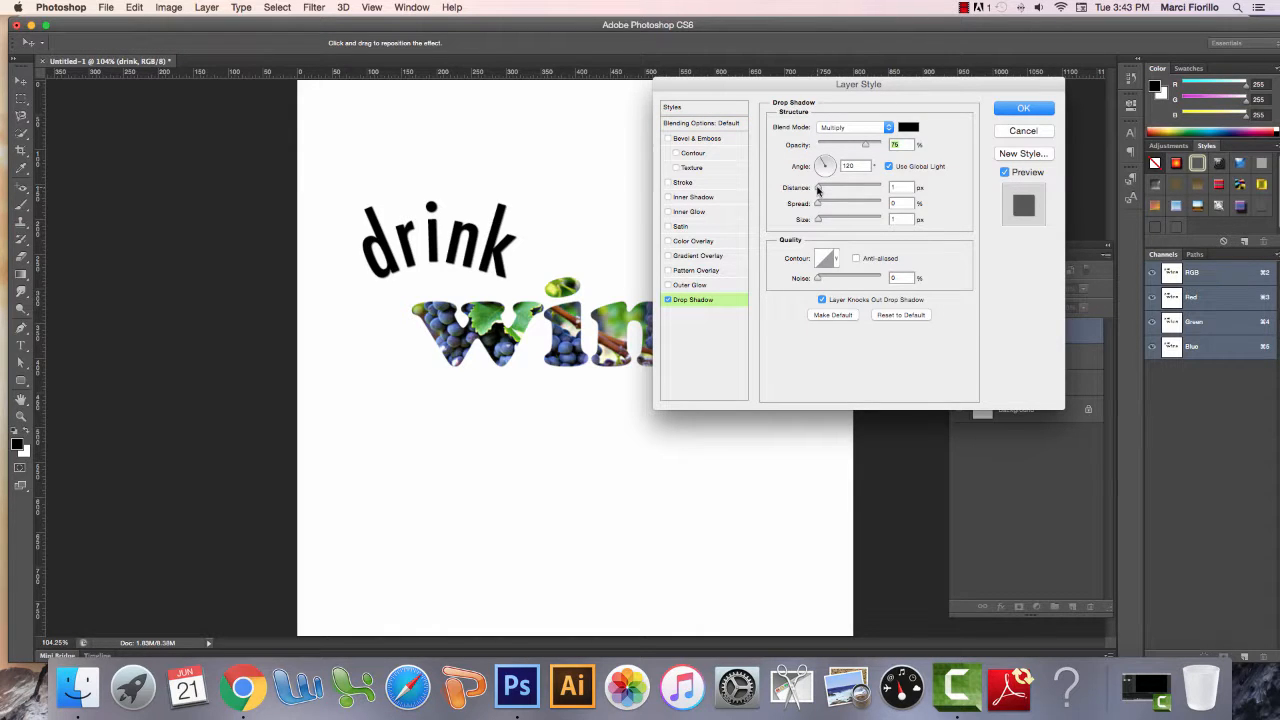
drag(820, 190, 824, 189)
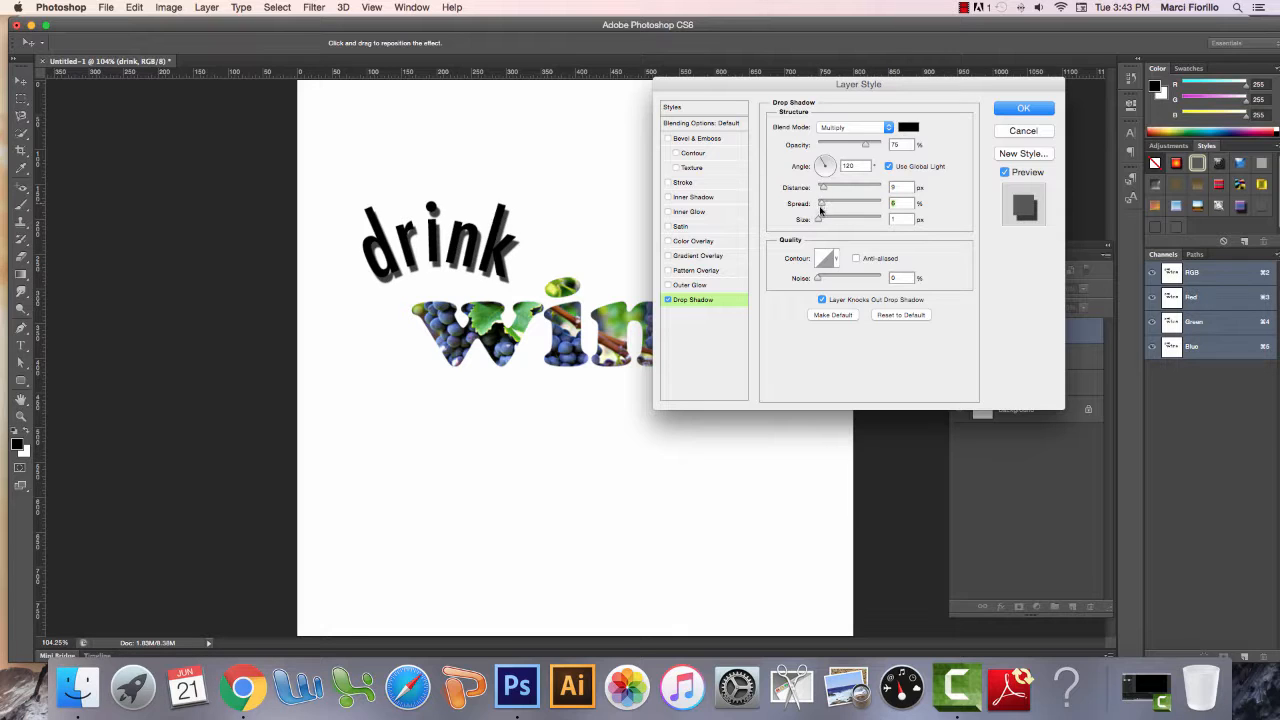
drag(820, 220, 821, 222)
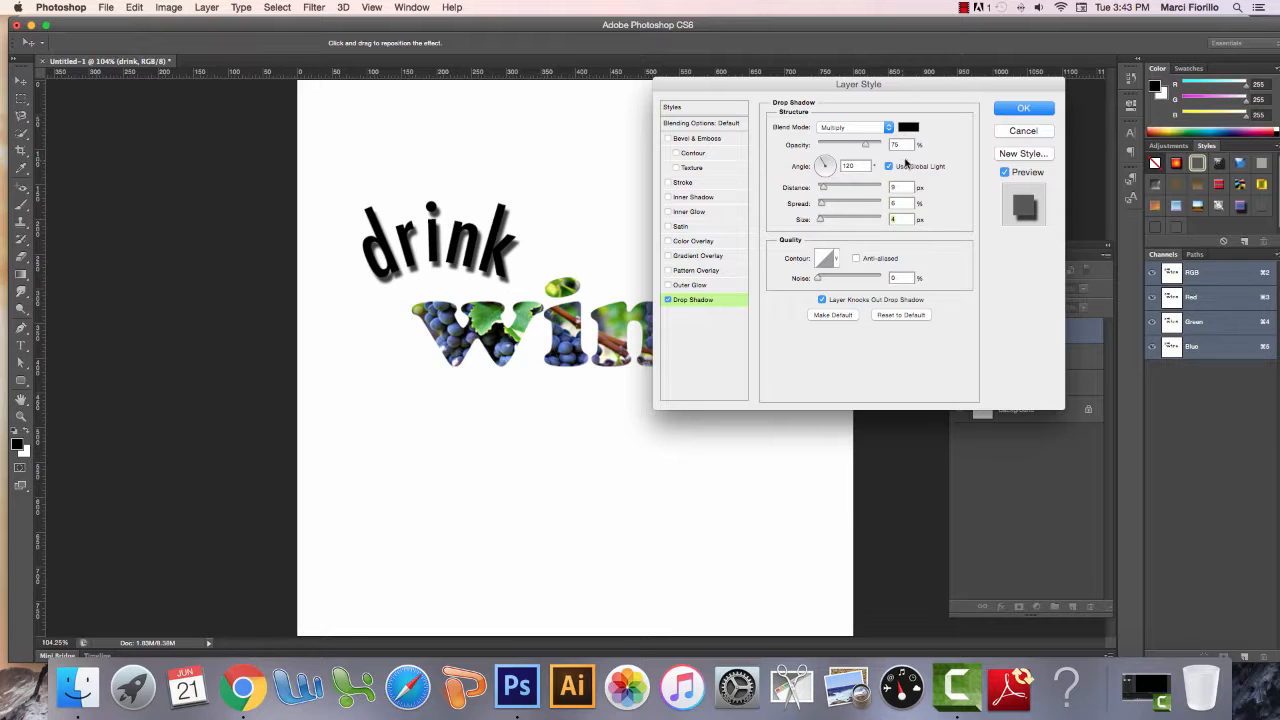
key(Return)
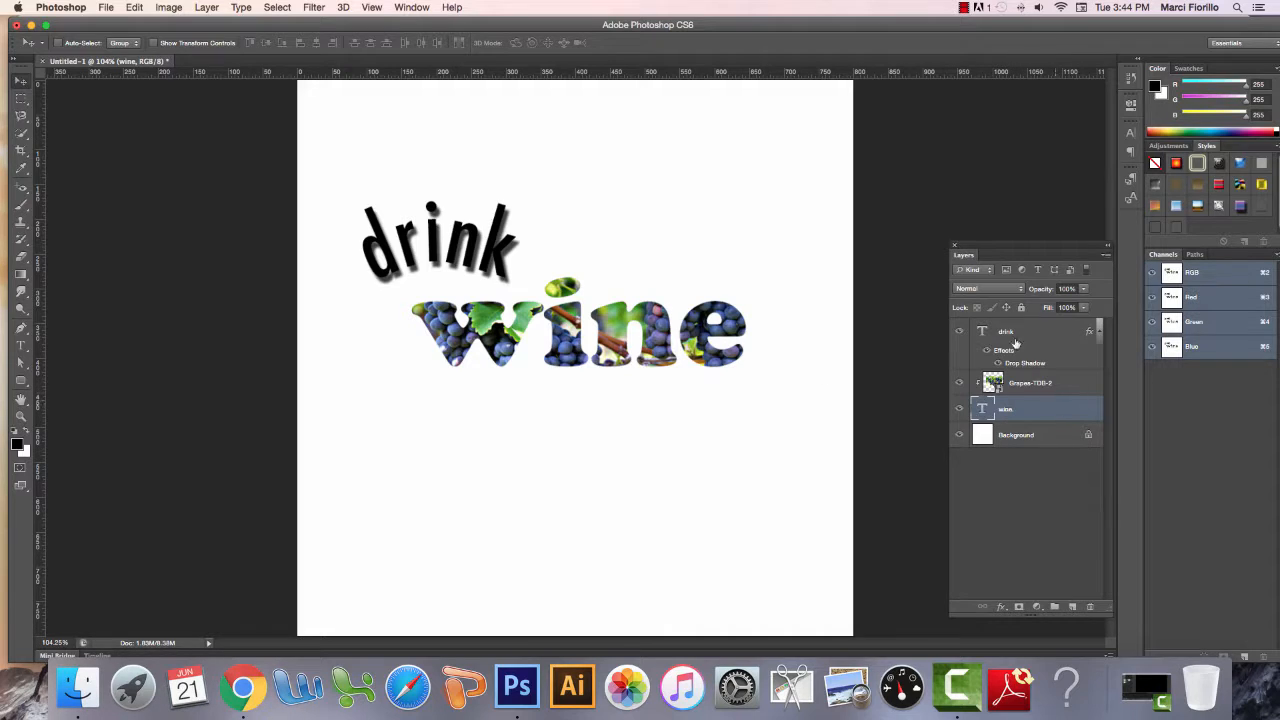
Add a drop shadow to the "wine" text layer and increase its distance slightly, keeping 0% spread and 1 px size
click(1106, 258)
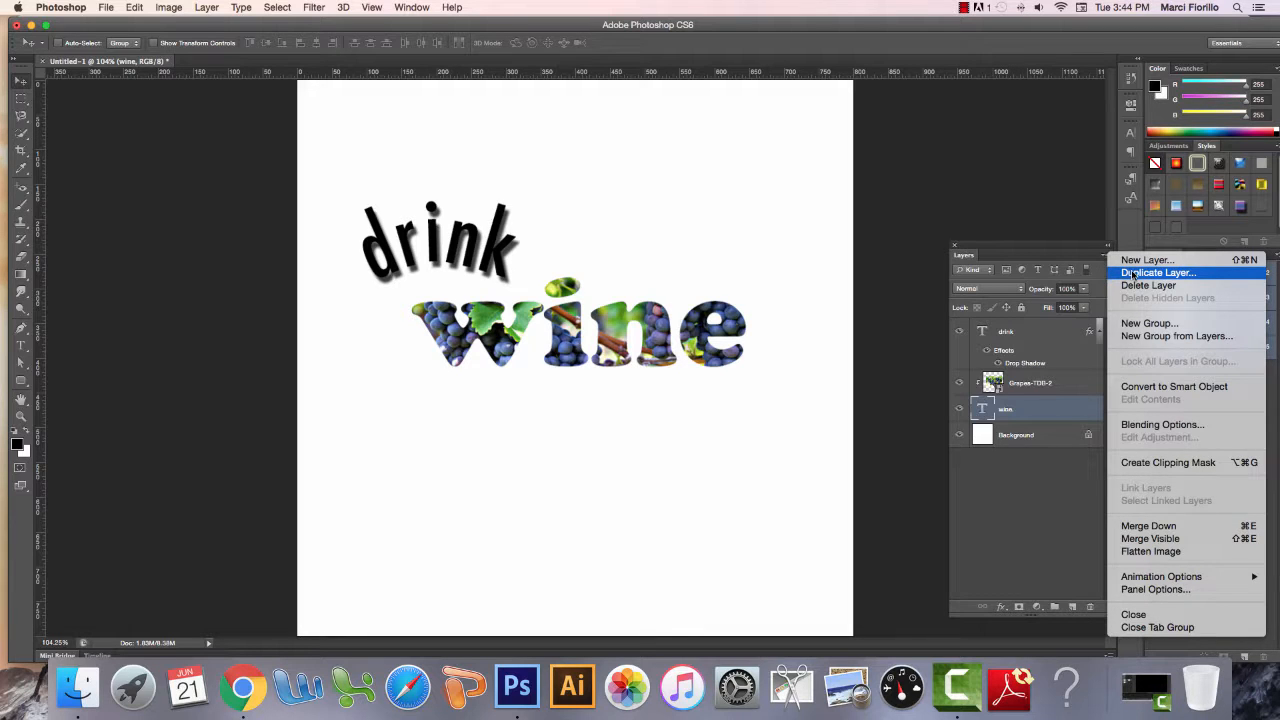
click(1163, 425)
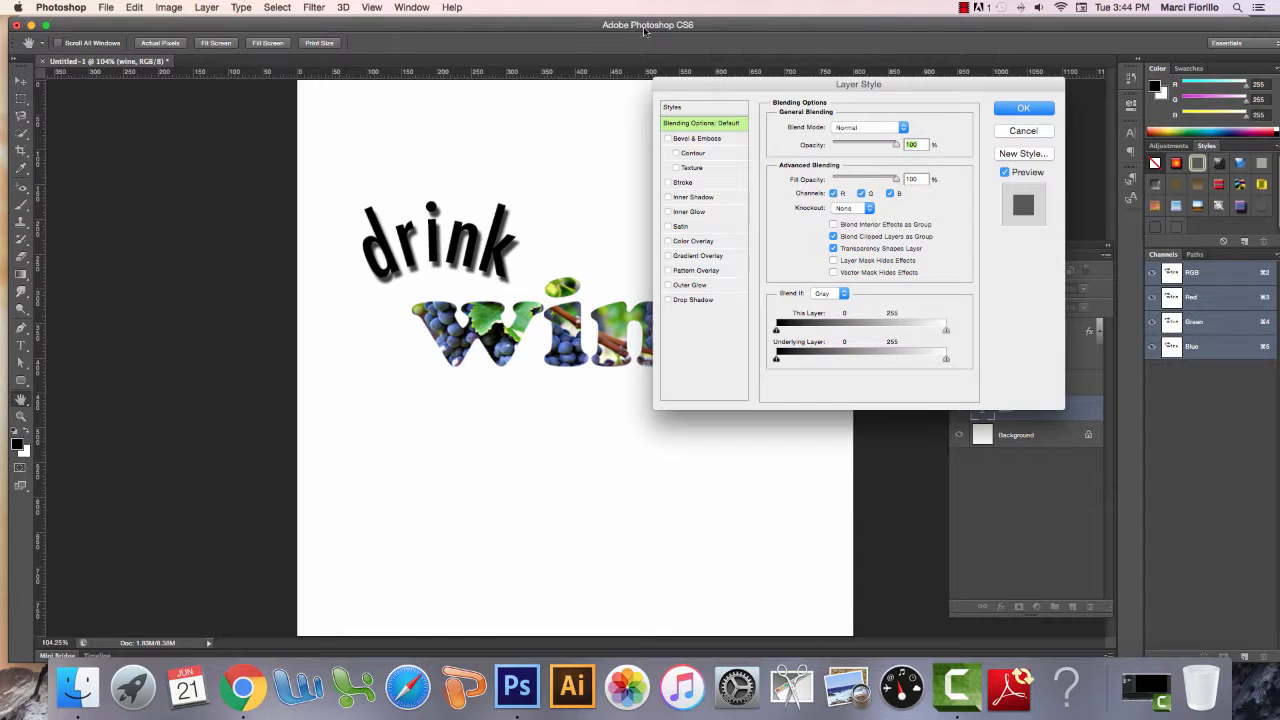
drag(745, 90, 160, 109)
click(117, 317)
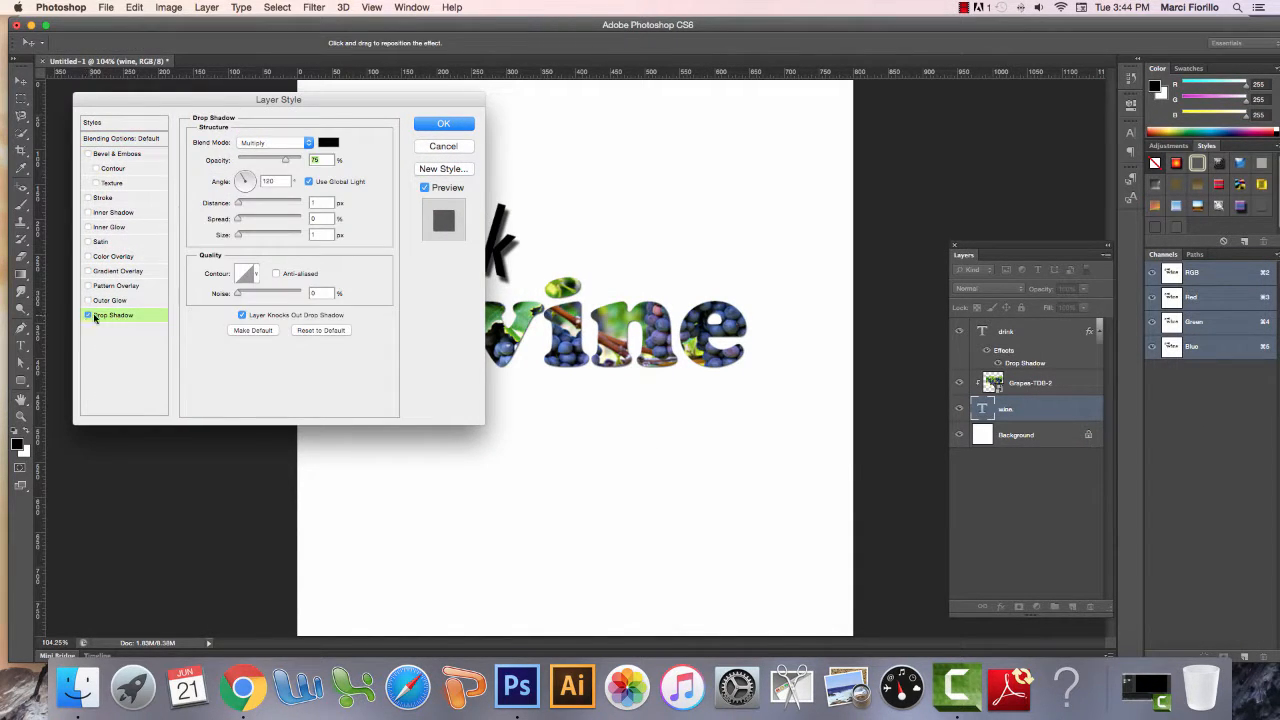
drag(236, 207, 243, 206)
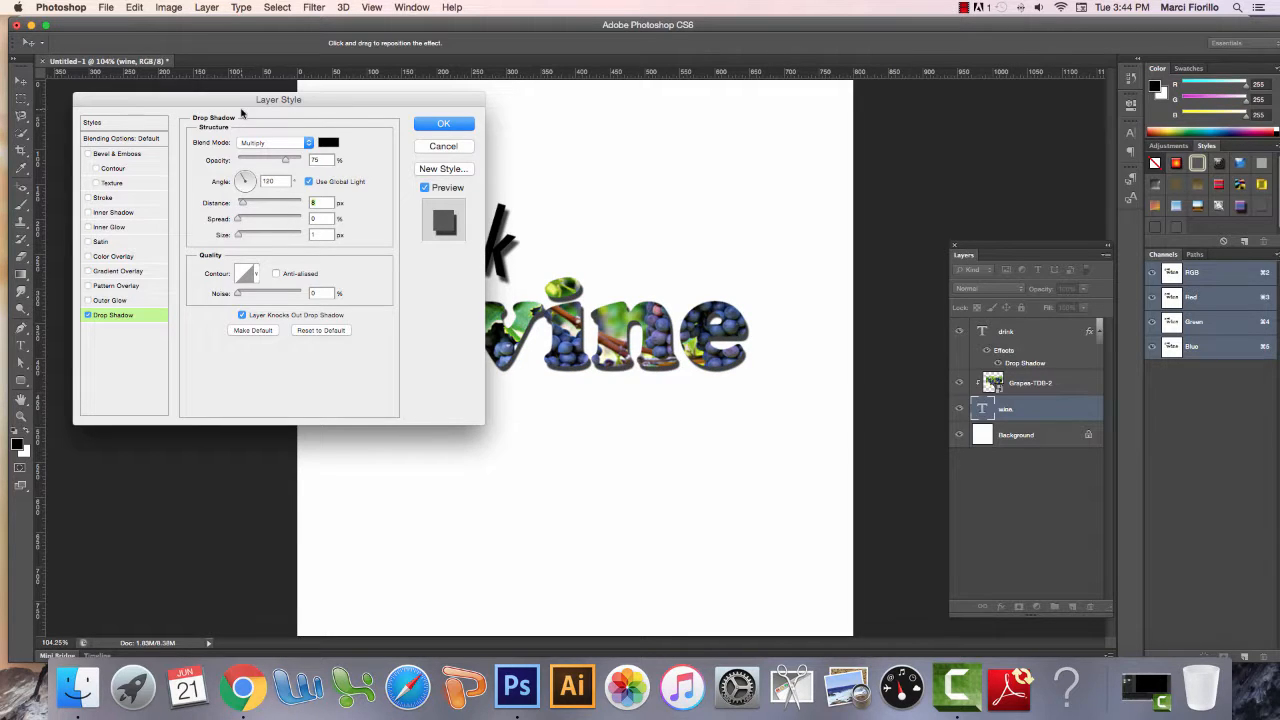
click(443, 124)
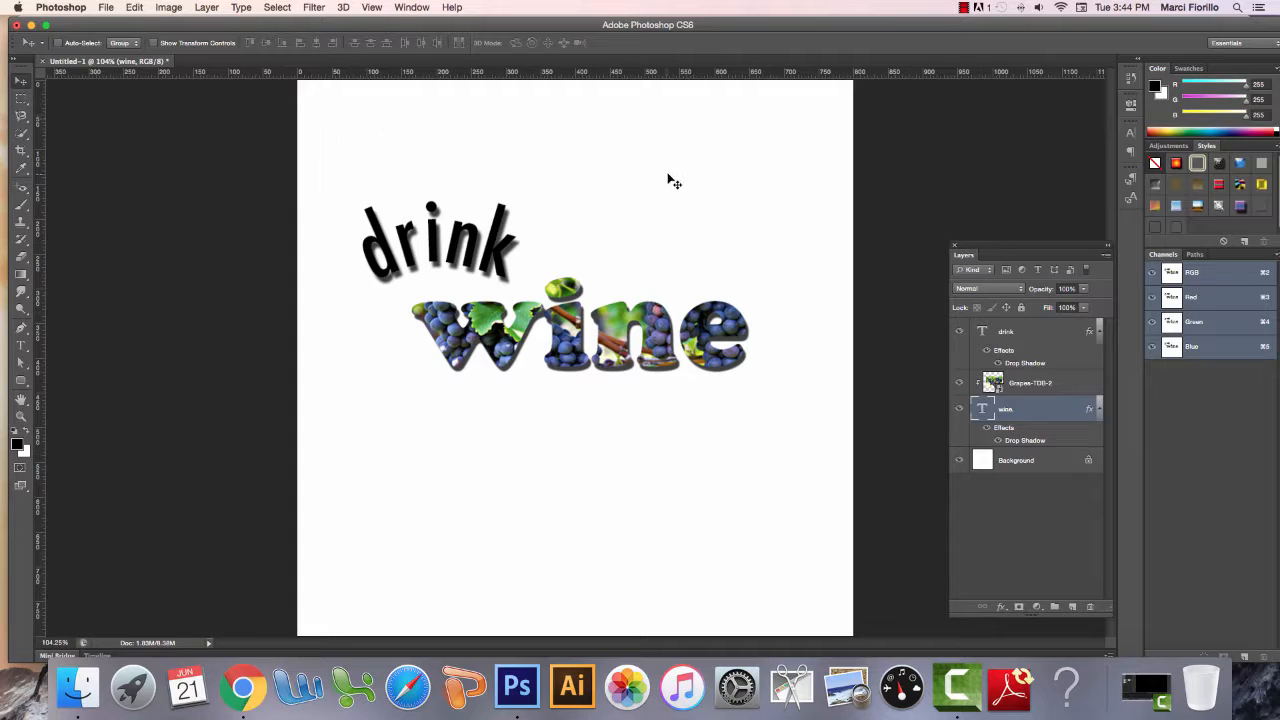